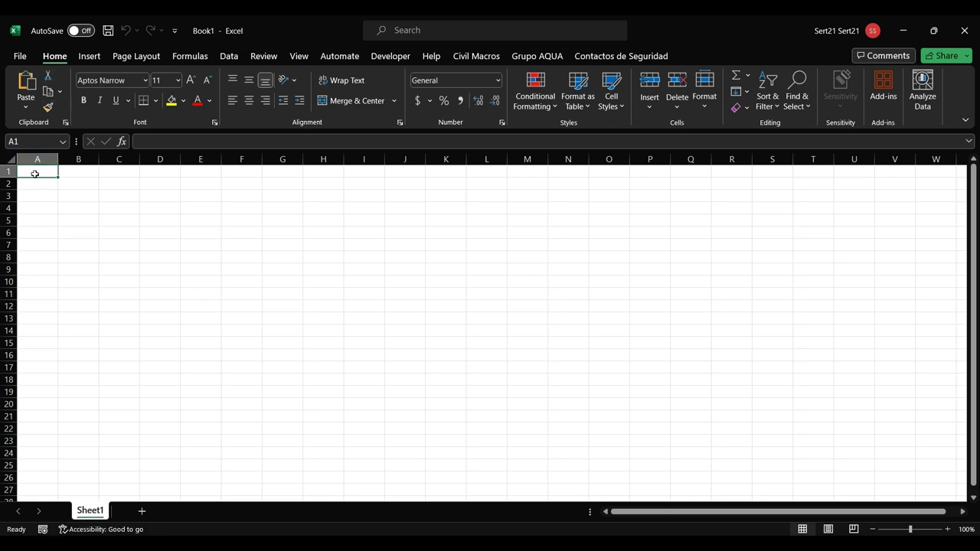
- Enter the headers Country, Month and Sales across A1:C1
{"action": "type", "text": "Country"}
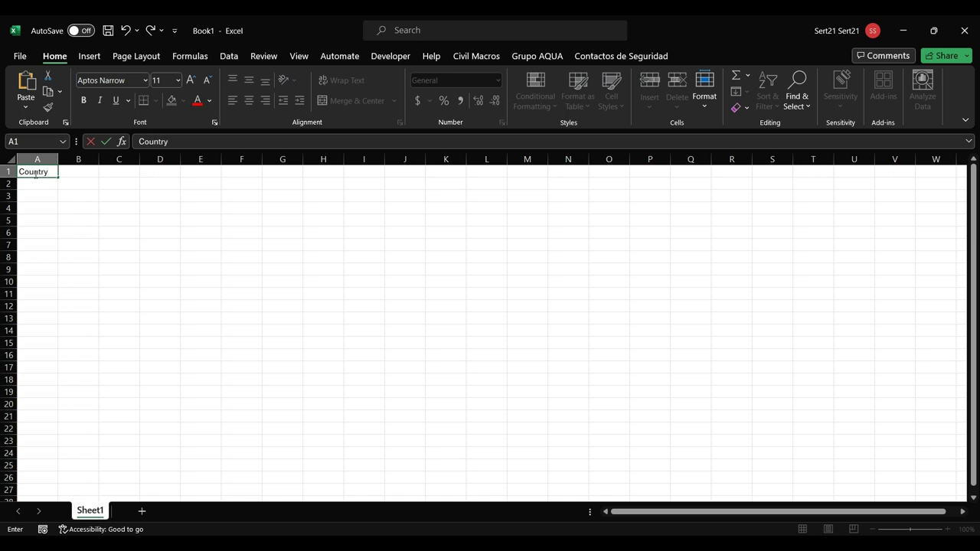
{"action": "key", "text": "Tab"}
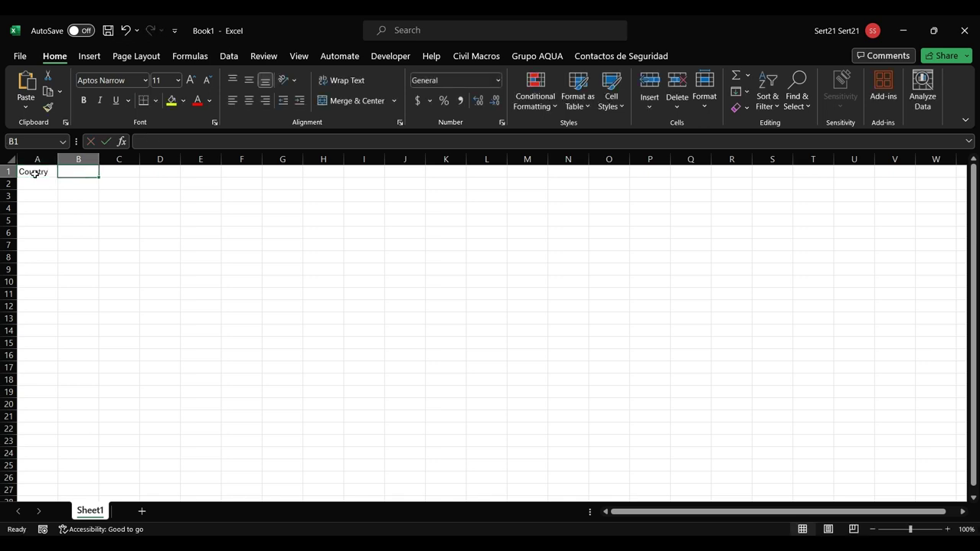
{"action": "type", "text": "Mon"}
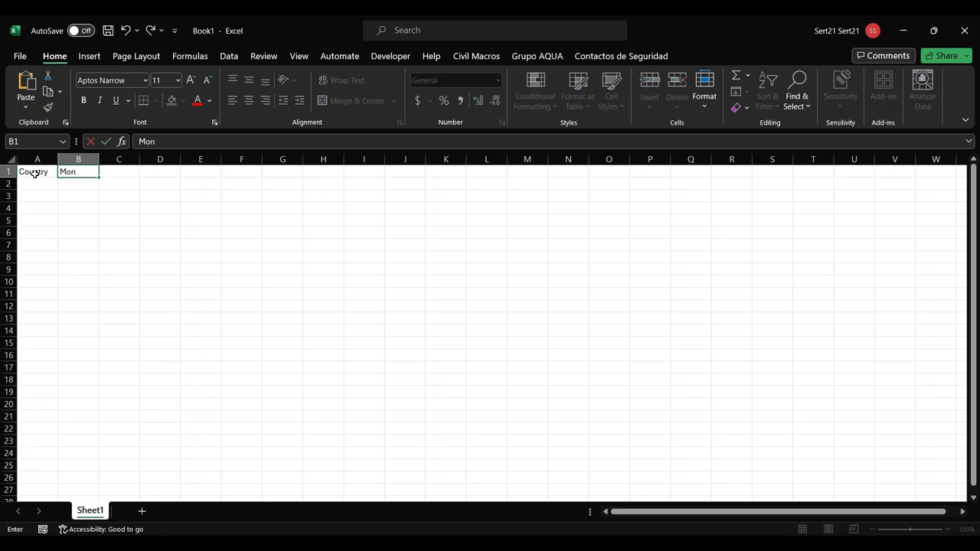
{"action": "type", "text": "th"}
{"action": "key", "text": "Tab"}
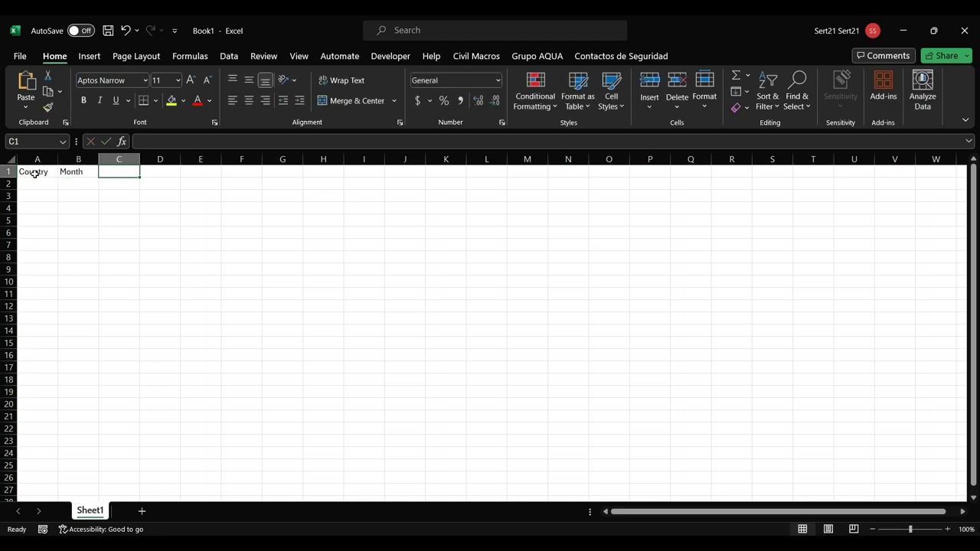
{"action": "type", "text": "Sales"}
{"action": "key", "text": "Return"}
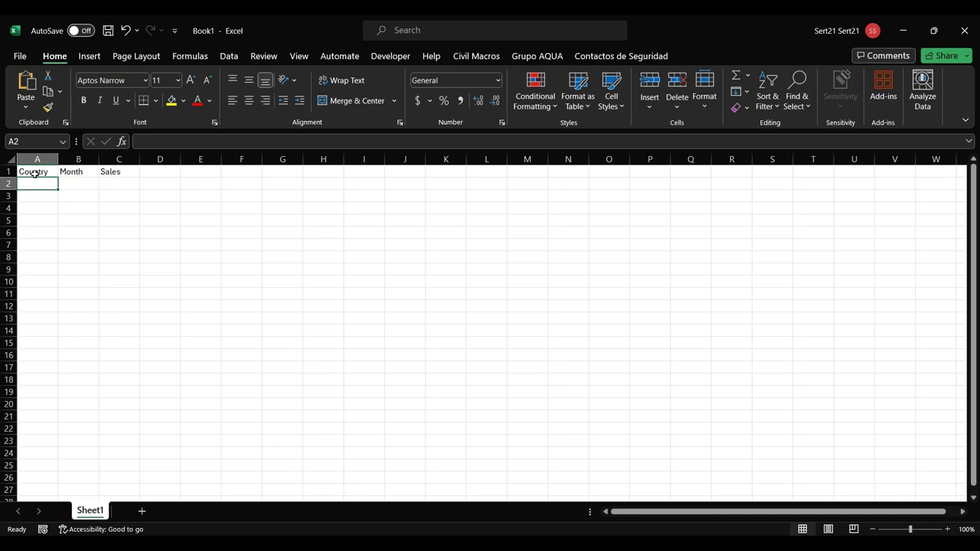
- Enter Honduras in A2 and list January through June down the Month column
{"action": "type", "text": "Honduras"}
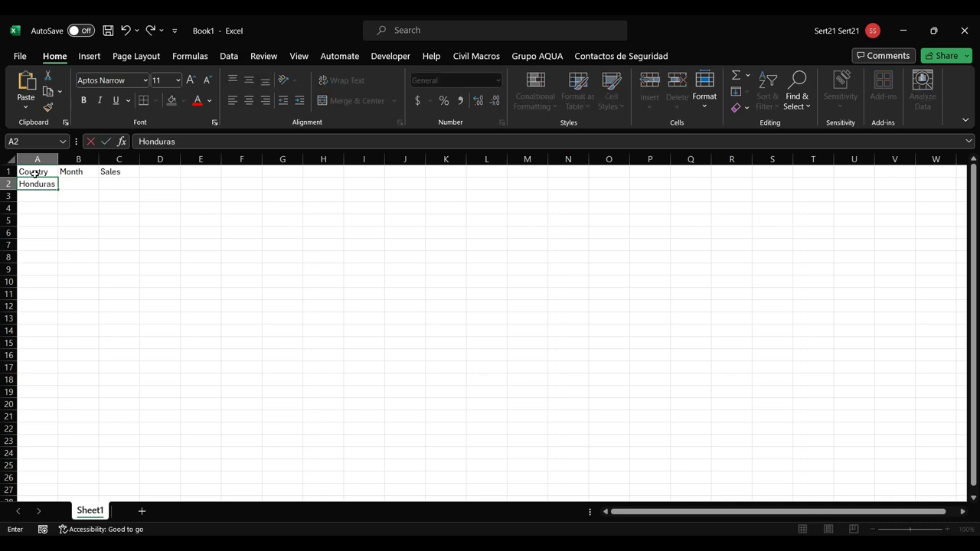
{"action": "key", "text": "Tab"}
{"action": "type", "text": "J"}
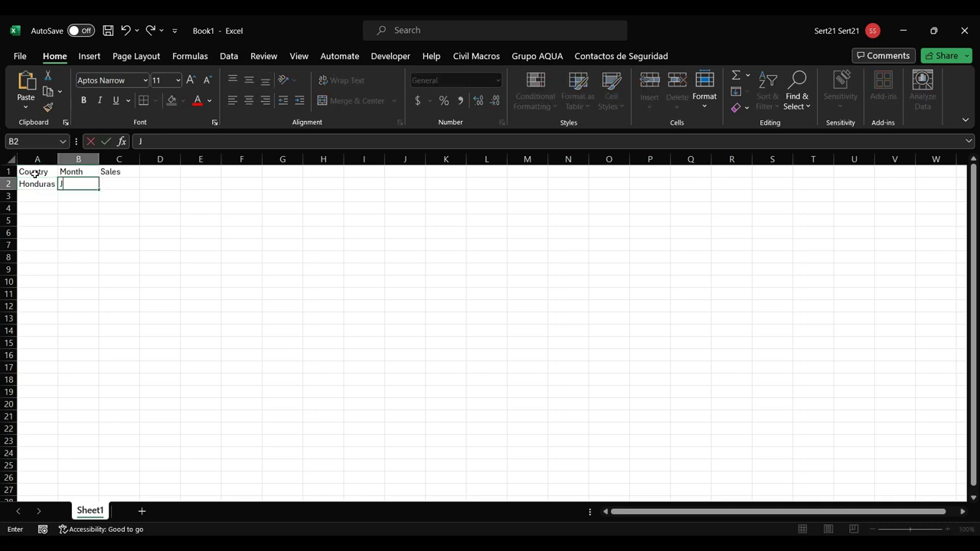
{"action": "type", "text": "anuary"}
{"action": "key", "text": "Down"}
{"action": "type", "text": "Feb"}
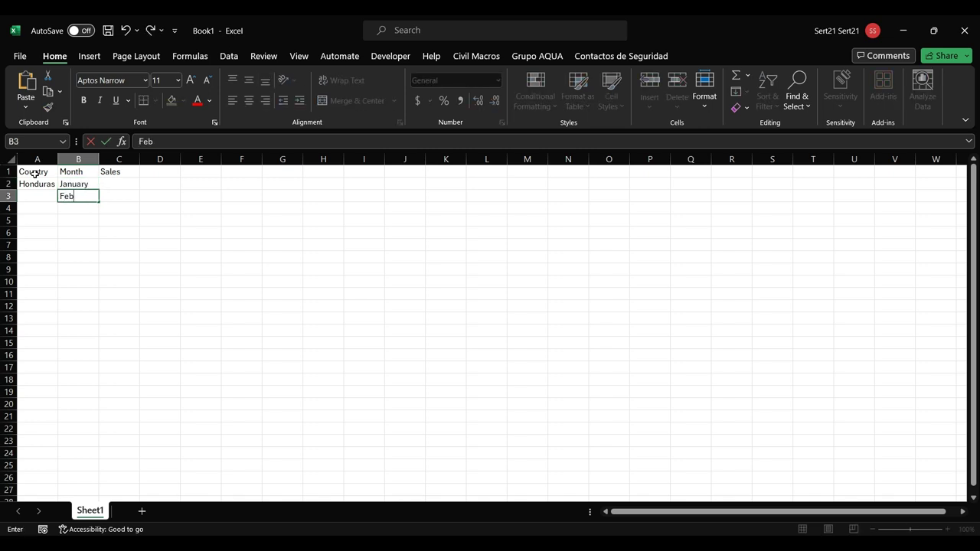
{"action": "type", "text": "ruary"}
{"action": "key", "text": "Return"}
{"action": "type", "text": "Mar"}
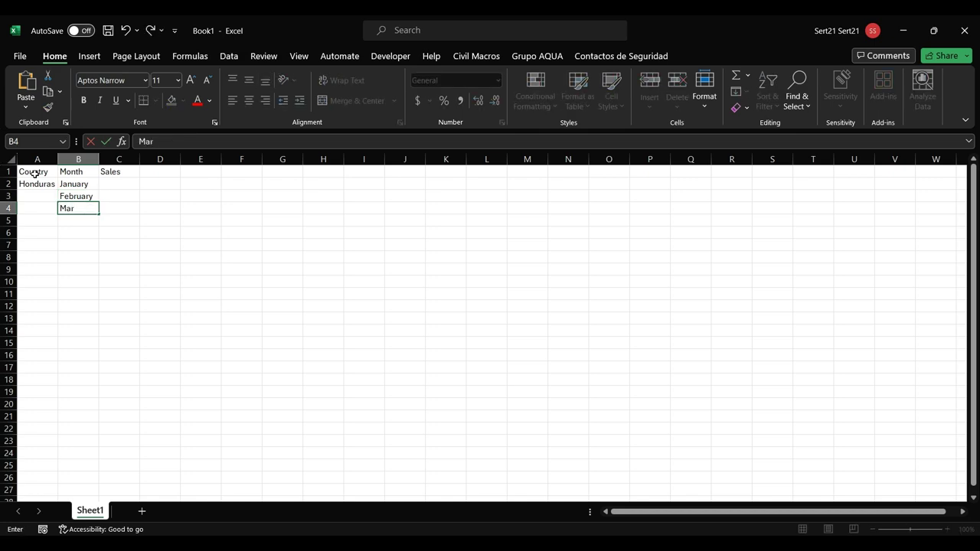
{"action": "type", "text": "ch"}
{"action": "key", "text": "Return"}
{"action": "type", "text": "A"}
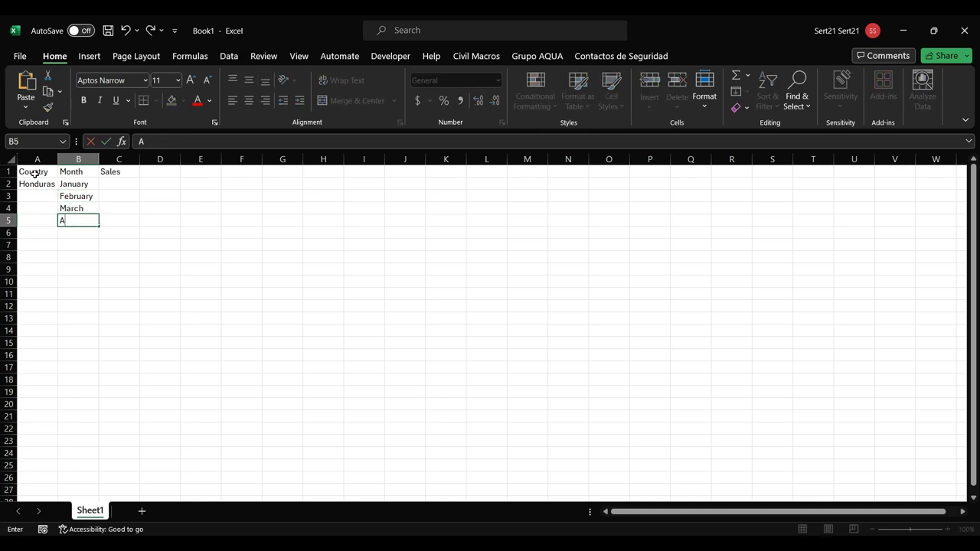
{"action": "type", "text": "pril"}
{"action": "key", "text": "Return"}
{"action": "type", "text": "Ma"}
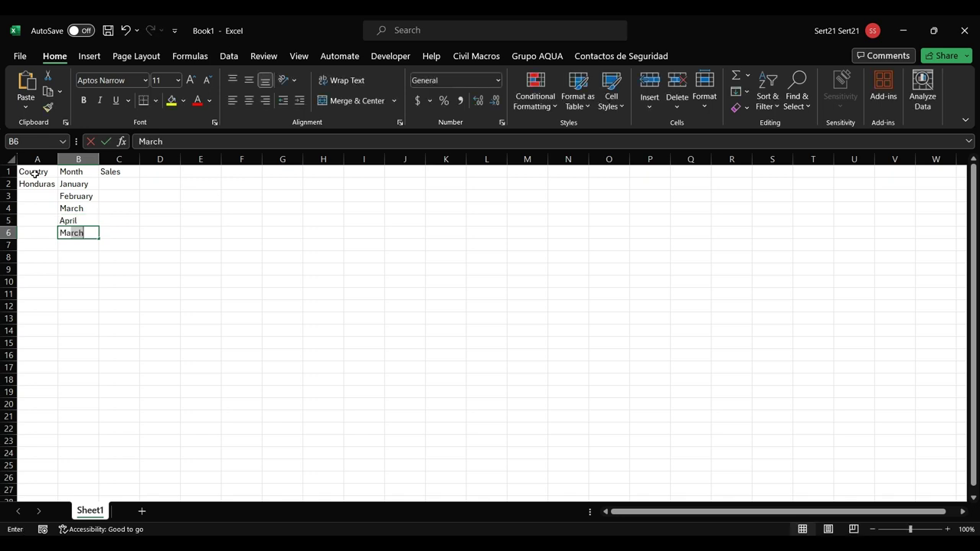
{"action": "type", "text": "y"}
{"action": "key", "text": "Return"}
{"action": "type", "text": "J"}
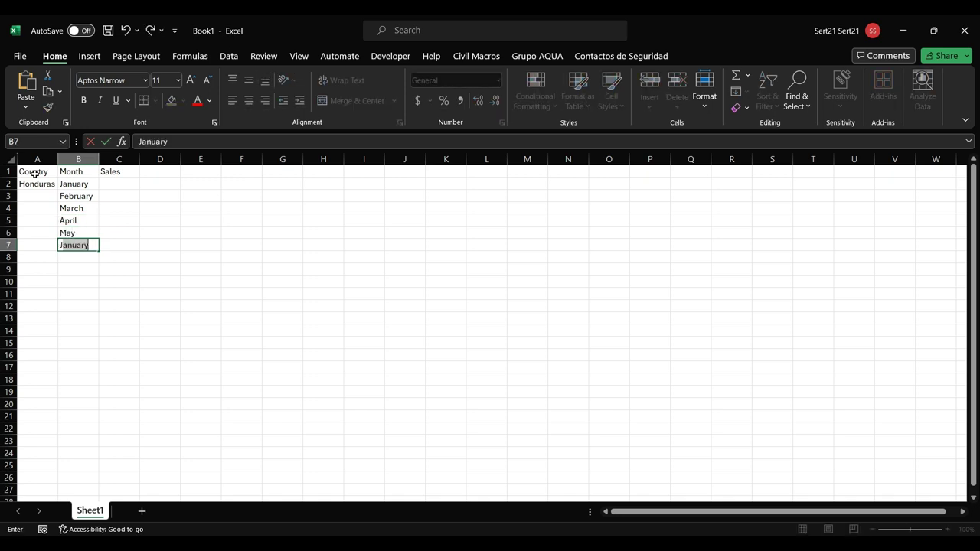
{"action": "type", "text": "une"}
{"action": "key", "text": "Return"}
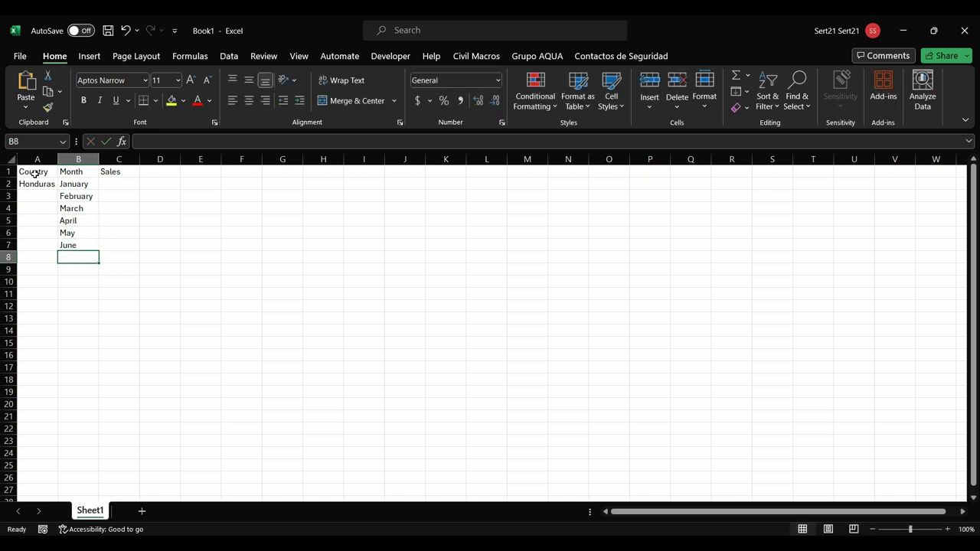
- Continue the Month column with July through December
{"action": "type", "text": "Jul"}
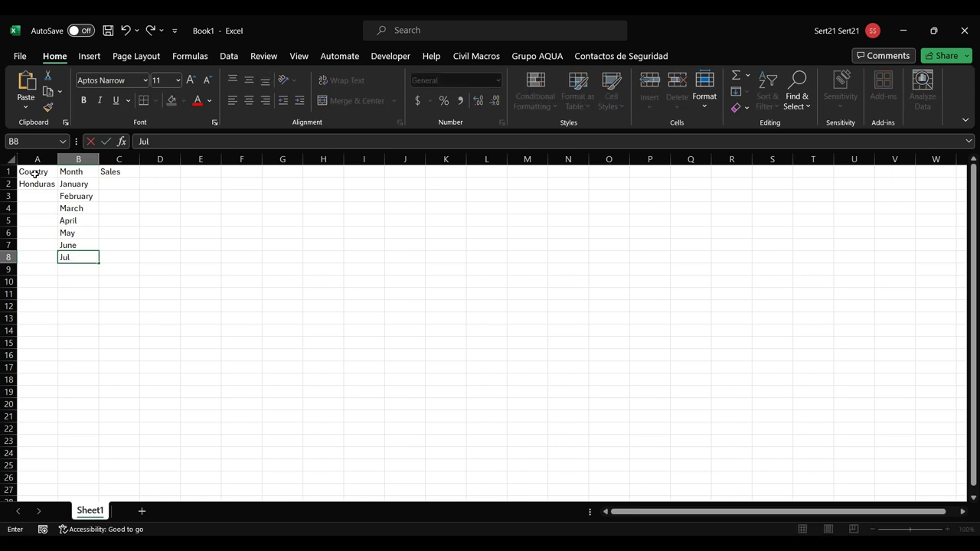
{"action": "type", "text": "y"}
{"action": "key", "text": "Return"}
{"action": "type", "text": "August"}
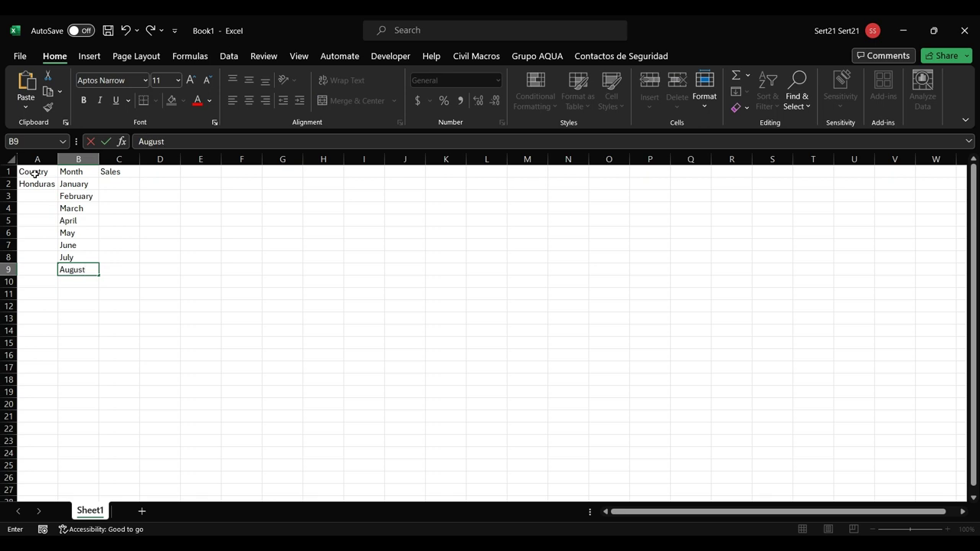
{"action": "key", "text": "Return"}
{"action": "type", "text": "Se"}
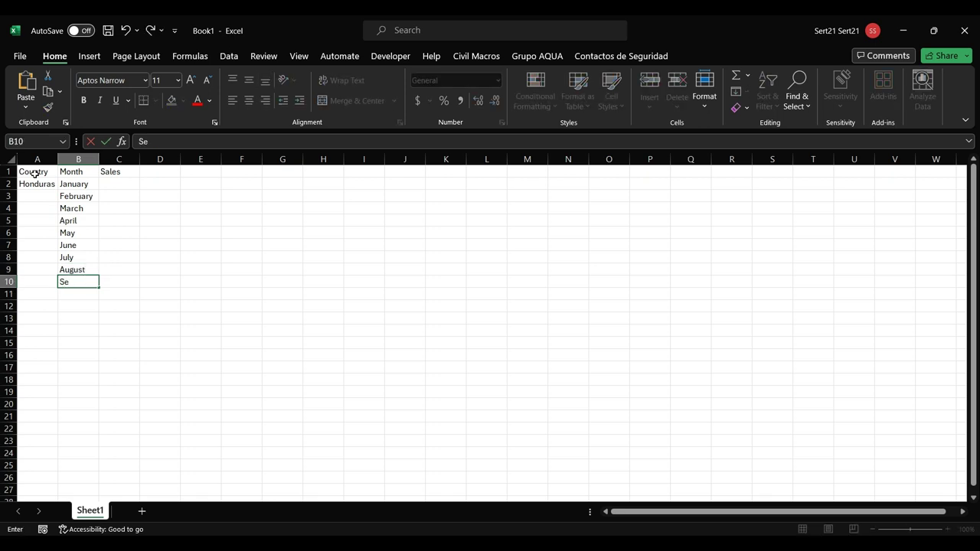
{"action": "type", "text": "ptember"}
{"action": "key", "text": "Return"}
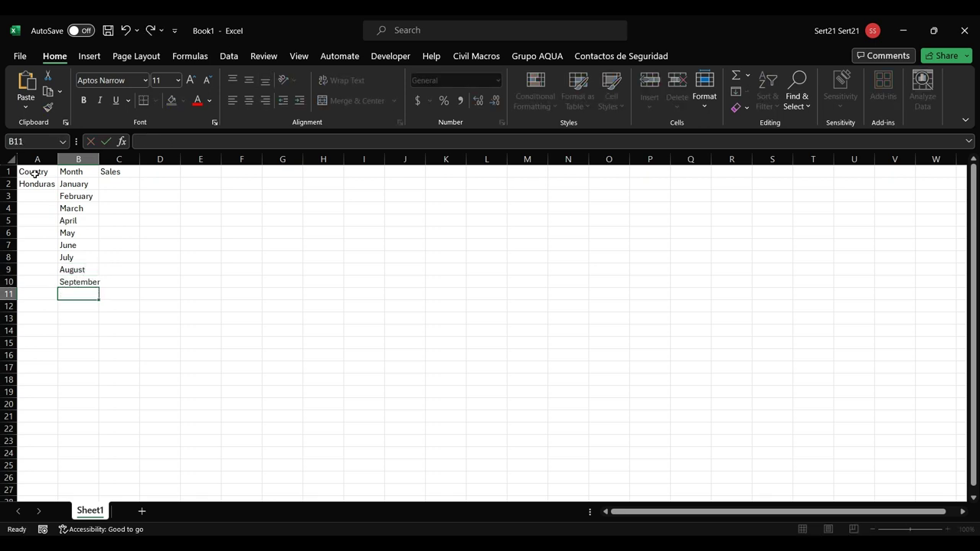
{"action": "type", "text": "Octo"}
{"action": "type", "text": "ber"}
{"action": "key", "text": "Return"}
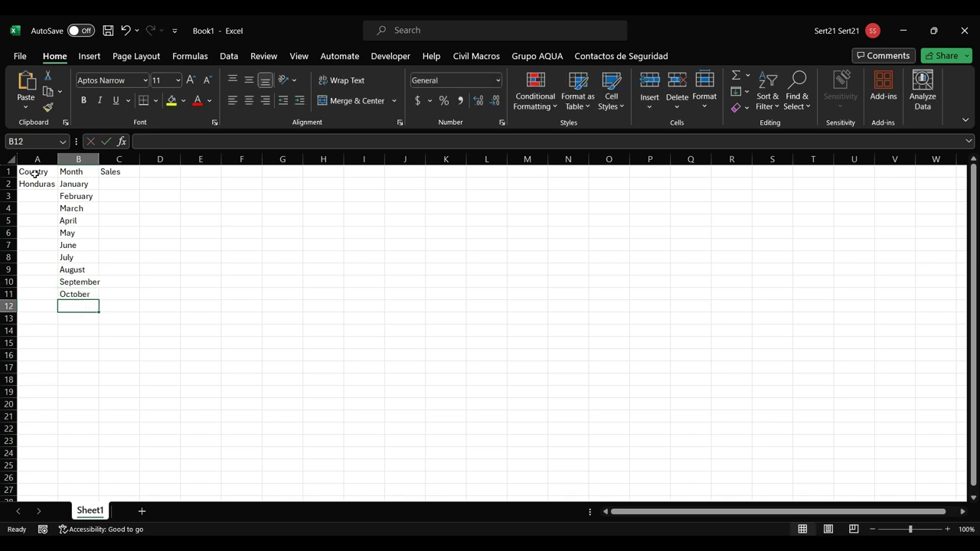
{"action": "type", "text": "Novemb"}
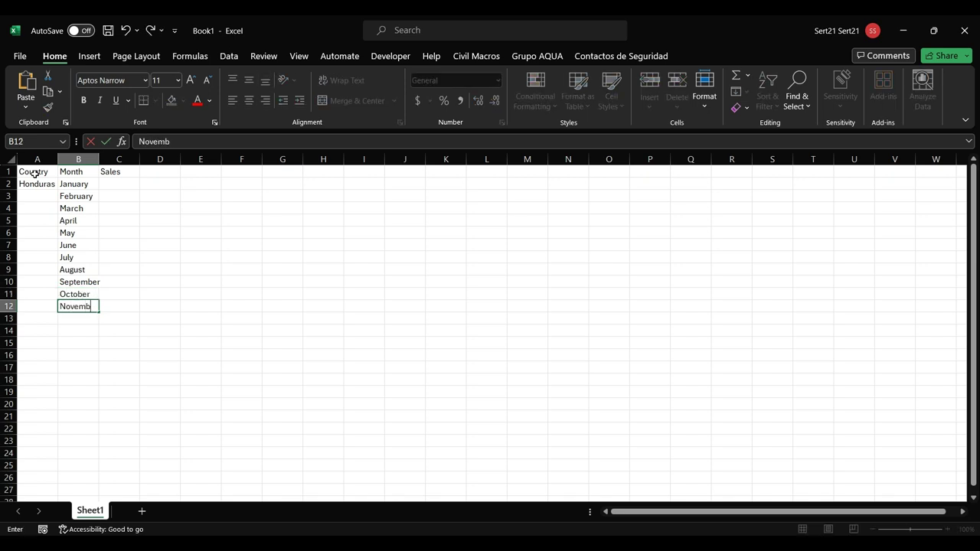
{"action": "type", "text": "er"}
{"action": "key", "text": "Return"}
{"action": "type", "text": "De"}
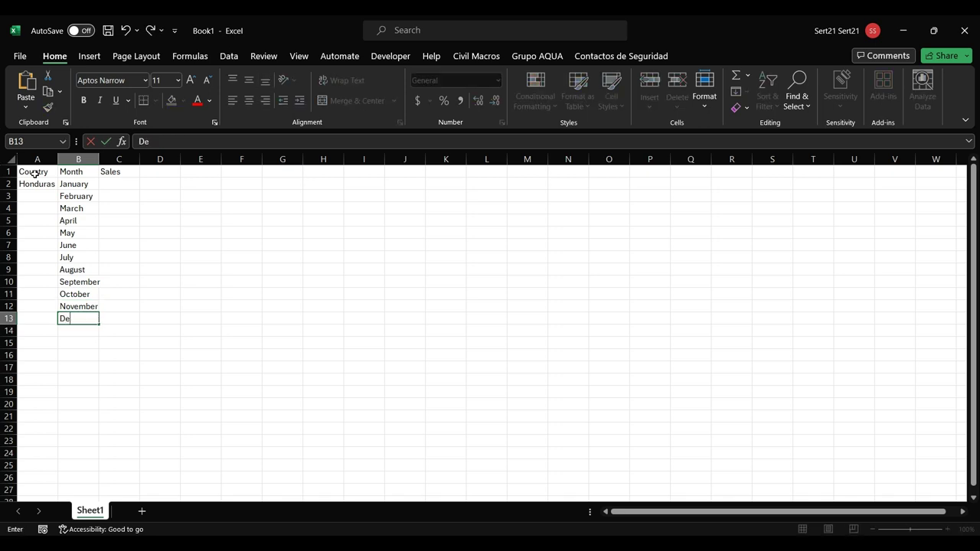
{"action": "type", "text": "cember"}
- Copy the January–December list and paste it below December into B14:B25
{"action": "key", "text": "ctrl+shift+Up"}
{"action": "key", "text": "shift+Down"}
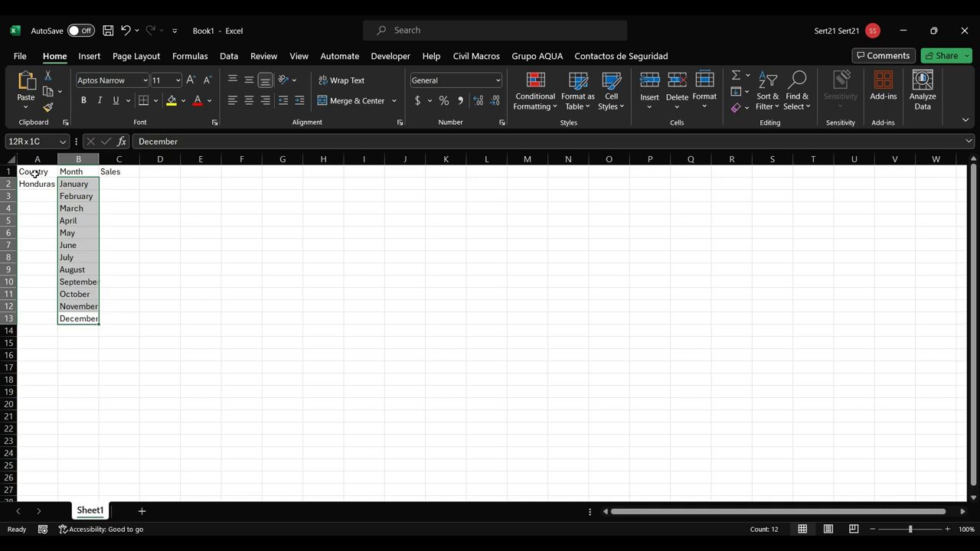
{"action": "key", "text": "ctrl+c"}
{"action": "key", "text": "ctrl+Down"}
{"action": "key", "text": "ctrl+Up"}
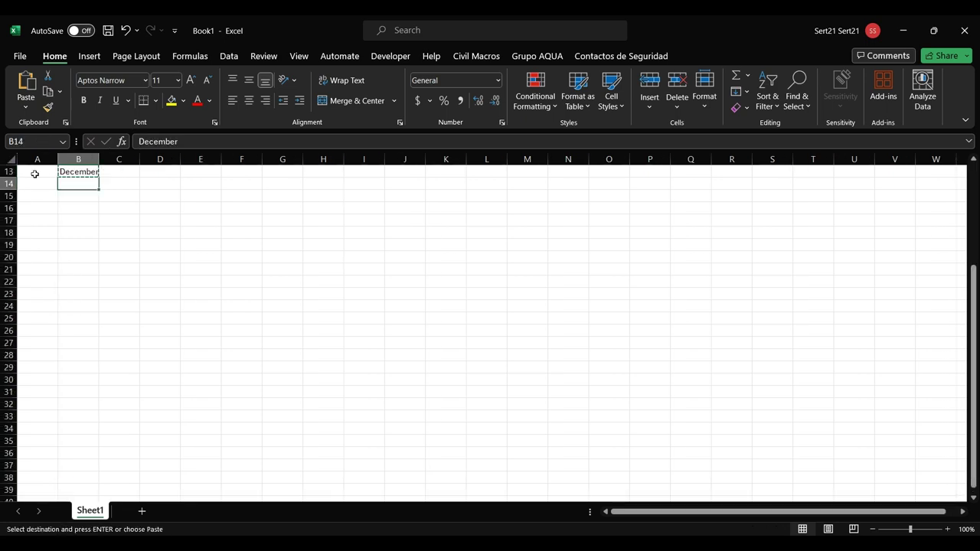
{"action": "key", "text": "Down"}
{"action": "key", "text": "ctrl+v"}
- Copy Honduras down column A into A3:A13
{"action": "key", "text": "ctrl+Up"}
{"action": "key", "text": "Down"}
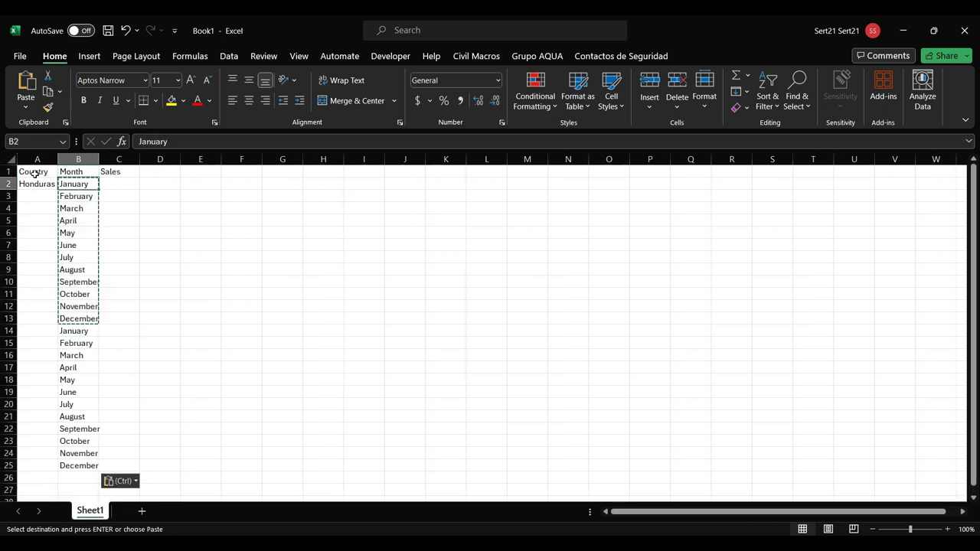
{"action": "key", "text": "Left"}
{"action": "key", "text": "ctrl+c"}
{"action": "key", "text": "Down"}
{"action": "key", "text": "shift+Down"}
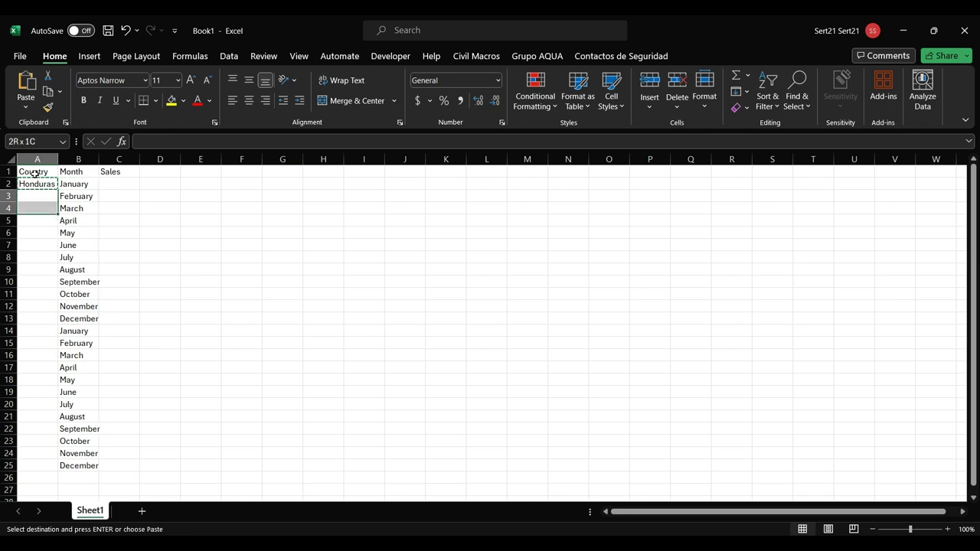
{"action": "key", "text": "shift+Down"}
{"action": "key", "text": "shift+Down"}
{"action": "key", "text": "shift+Down"}
{"action": "key", "text": "shift+Down"}
{"action": "key", "text": "shift+Up"}
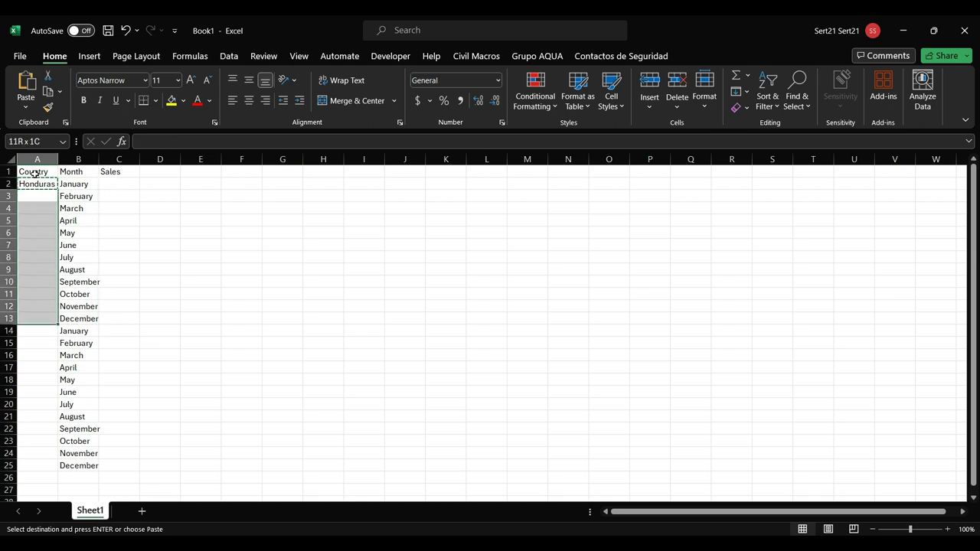
{"action": "key", "text": "ctrl+v"}
{"action": "key", "text": "ctrl+Down"}
{"action": "key", "text": "Down"}
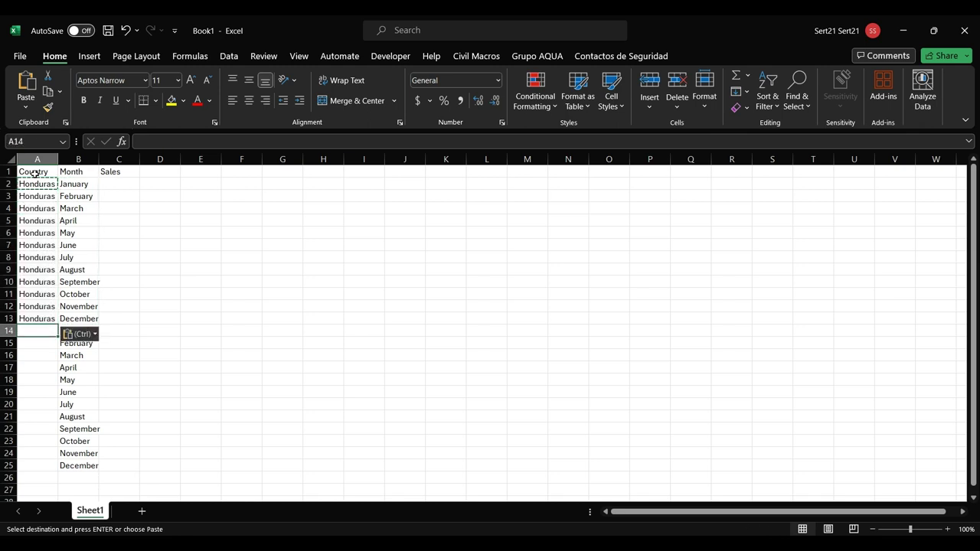
- Enter El Salvador in A14 and fill it down through A25
{"action": "type", "text": "El Sa"}
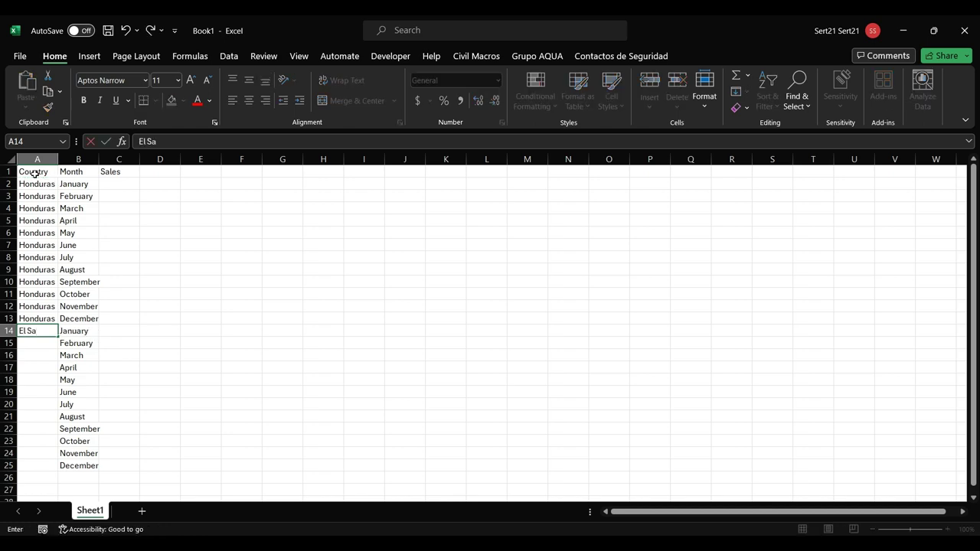
{"action": "type", "text": "lvador"}
{"action": "key", "text": "ctrl+Return"}
{"action": "key", "text": "ctrl+c"}
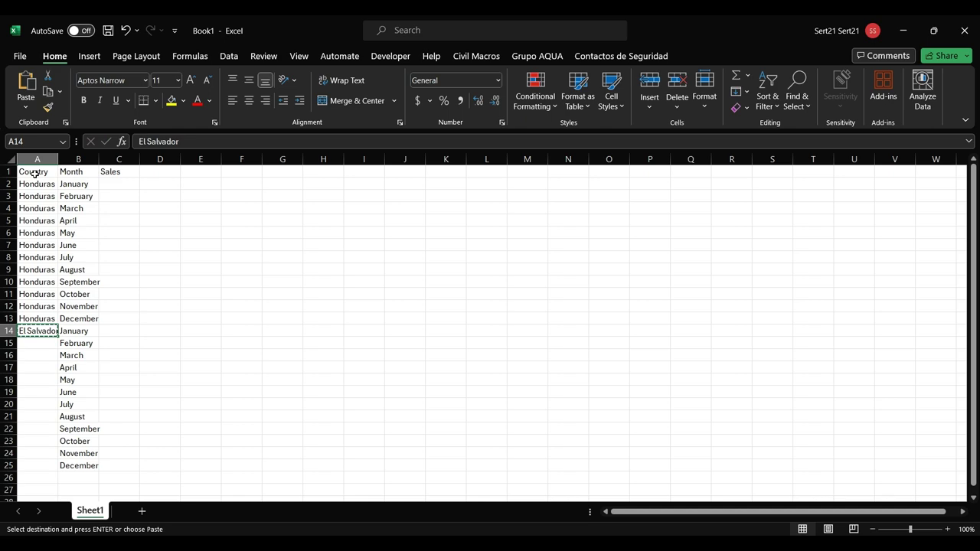
{"action": "double_click", "coordinate": [58, 337]}
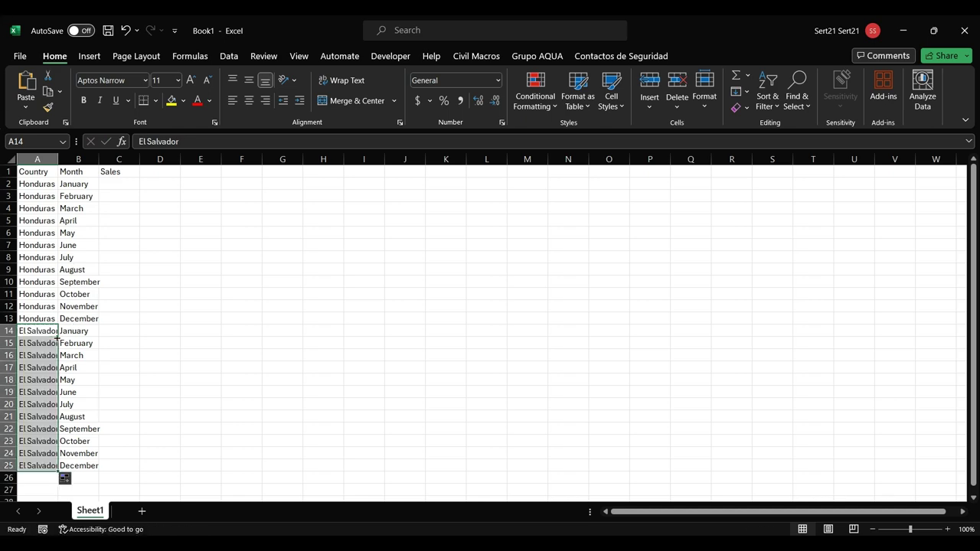
{"action": "left_click", "coordinate": [116, 184]}
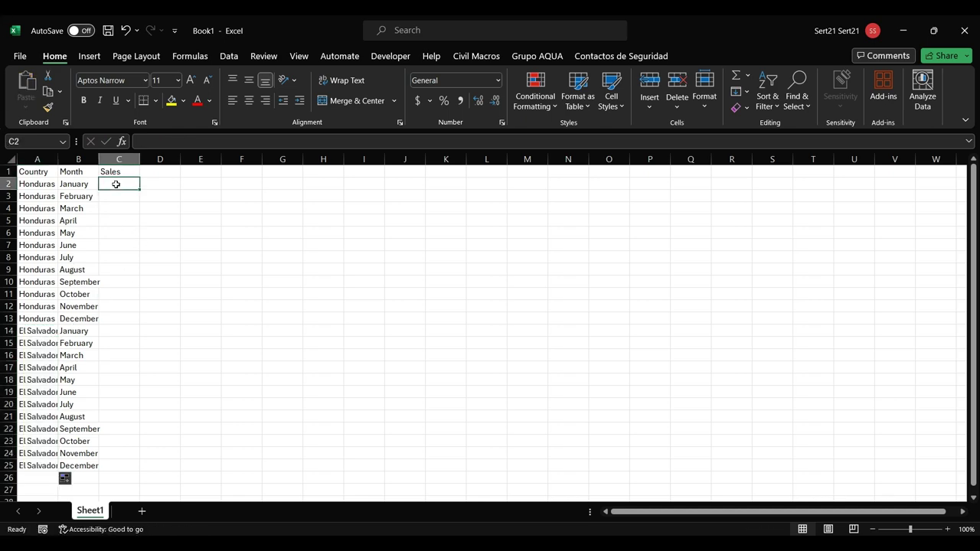
- Enter Honduras sales of 10 for January, 1000 March, 2000 April and 4000 June
{"action": "type", "text": "10"}
{"action": "key", "text": "Return"}
{"action": "key", "text": "Return"}
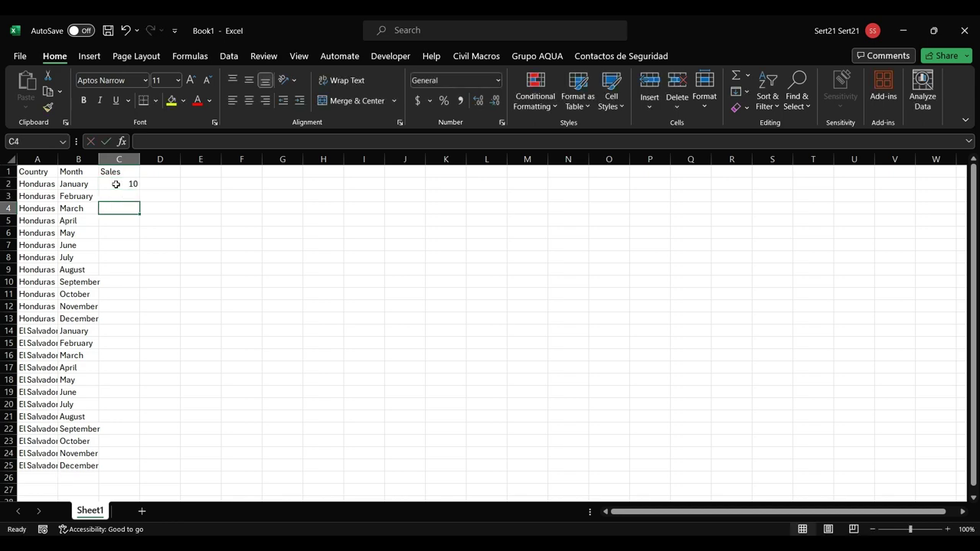
{"action": "type", "text": "1000"}
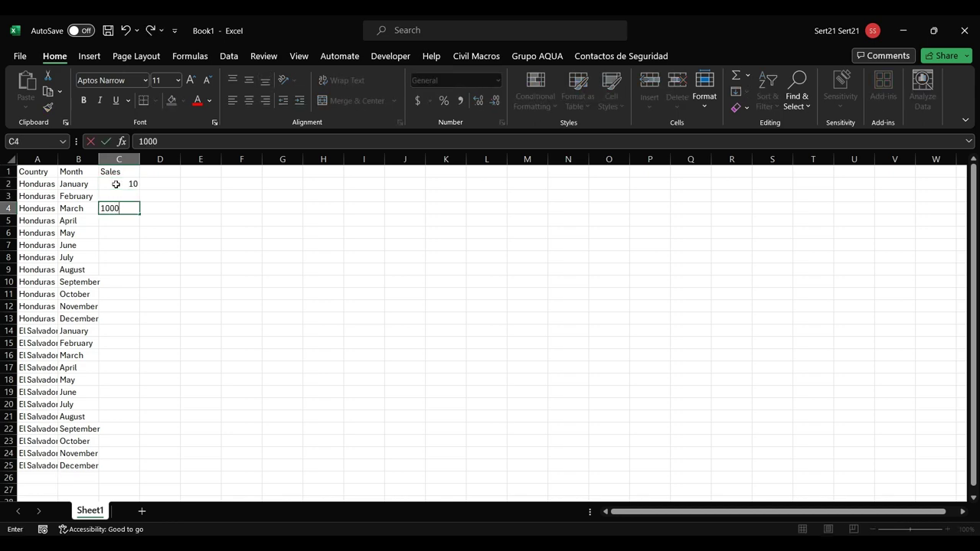
{"action": "key", "text": "Return"}
{"action": "type", "text": "2000"}
{"action": "key", "text": "Return"}
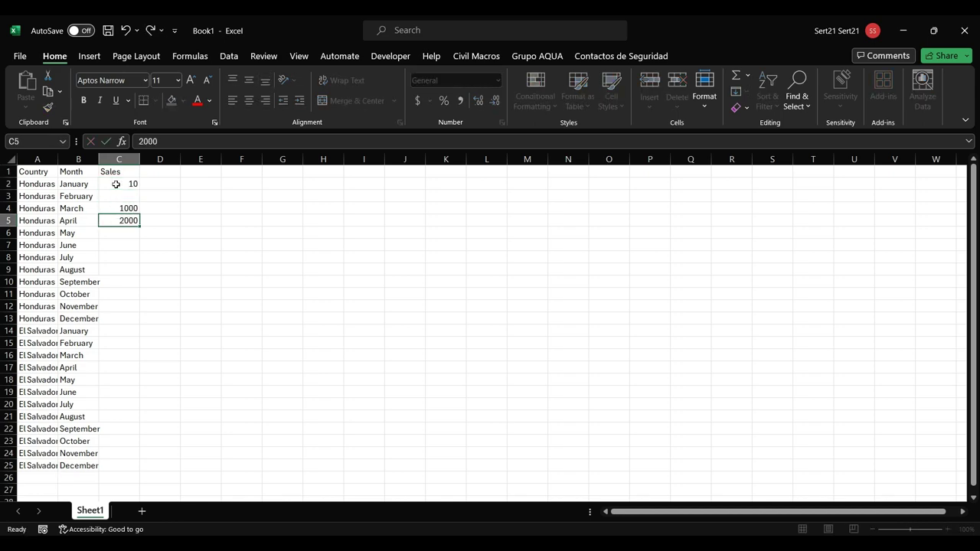
{"action": "key", "text": "Return"}
{"action": "type", "text": "4"}
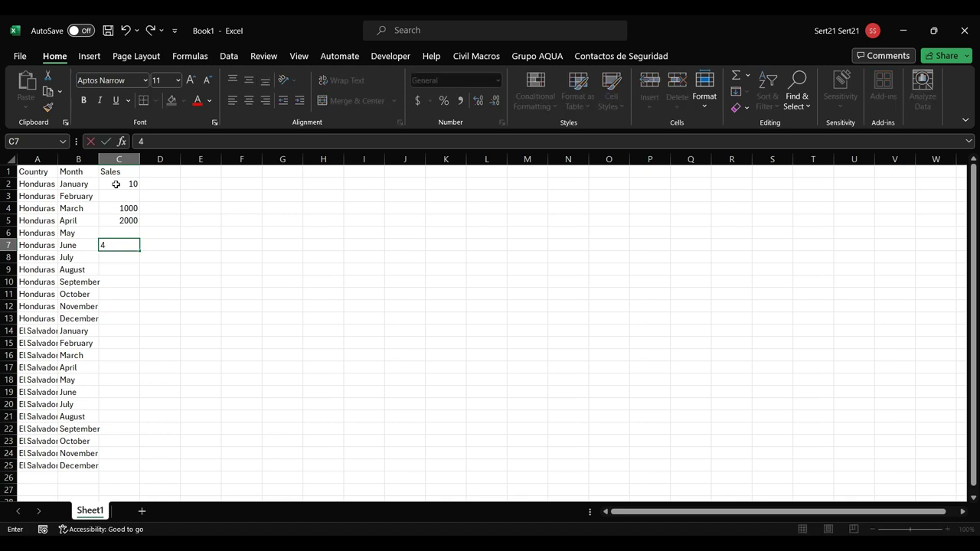
{"action": "type", "text": "000"}
{"action": "key", "text": "Return"}
{"action": "key", "text": "Return"}
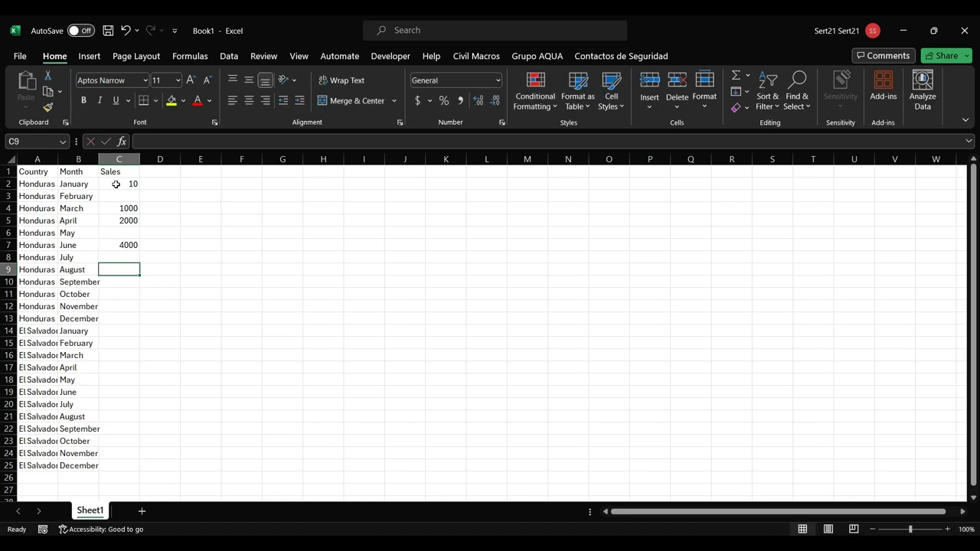
- Enter Honduras sales of 5000 August, 1000 October, 3000 November and 5000 December
{"action": "type", "text": "5000"}
{"action": "key", "text": "Return"}
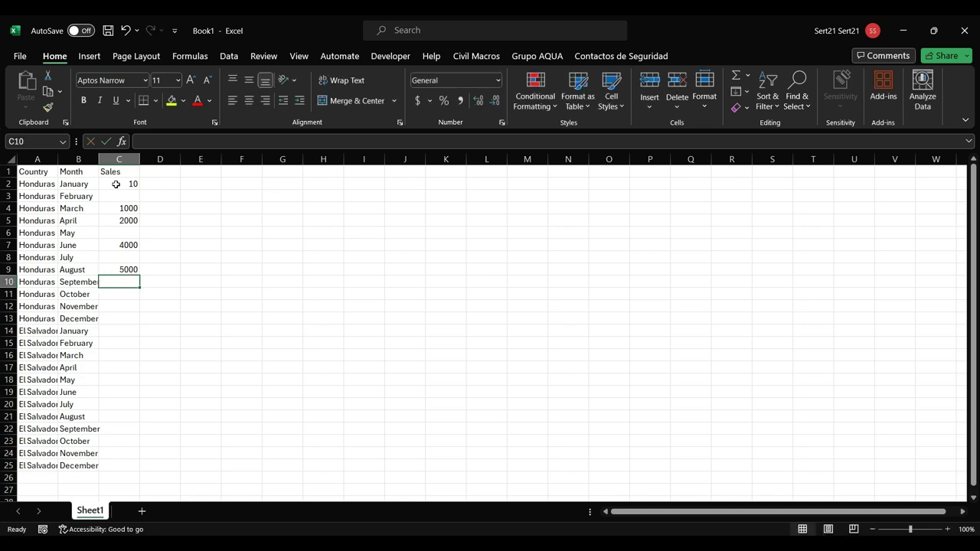
{"action": "key", "text": "Down"}
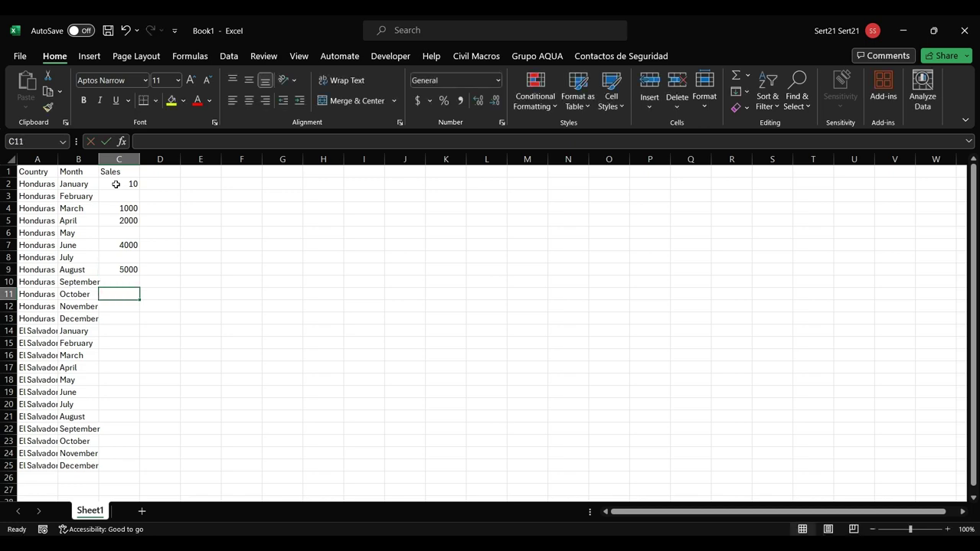
{"action": "type", "text": "1000"}
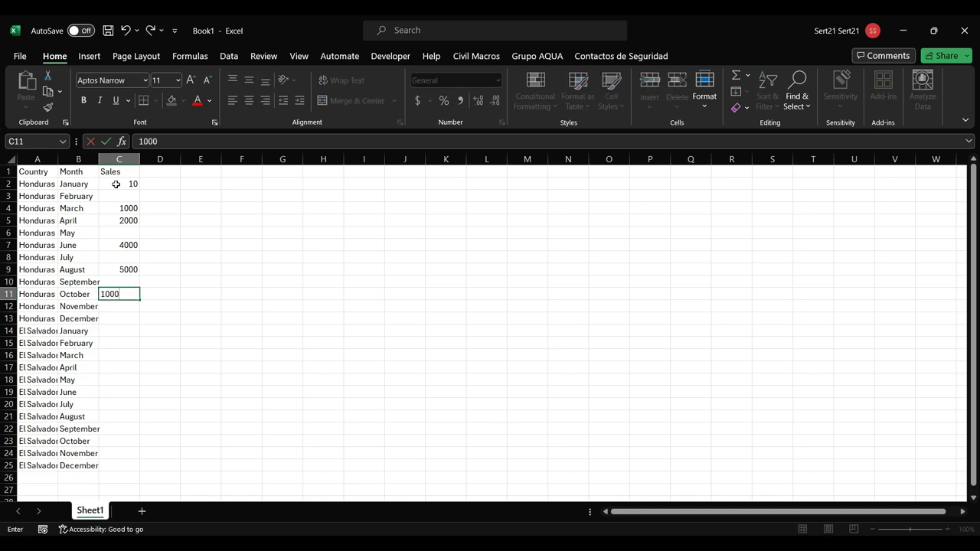
{"action": "key", "text": "Return"}
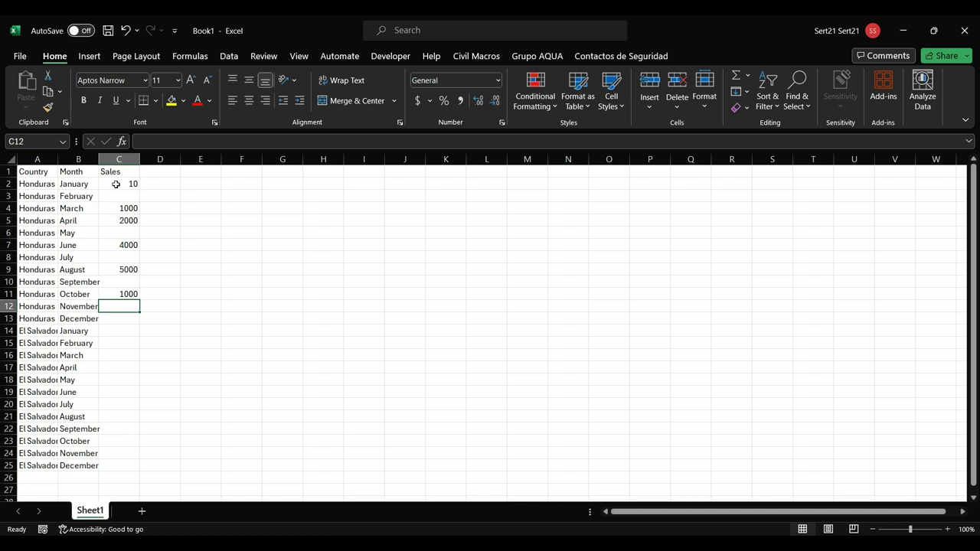
{"action": "type", "text": "3000"}
{"action": "key", "text": "Return"}
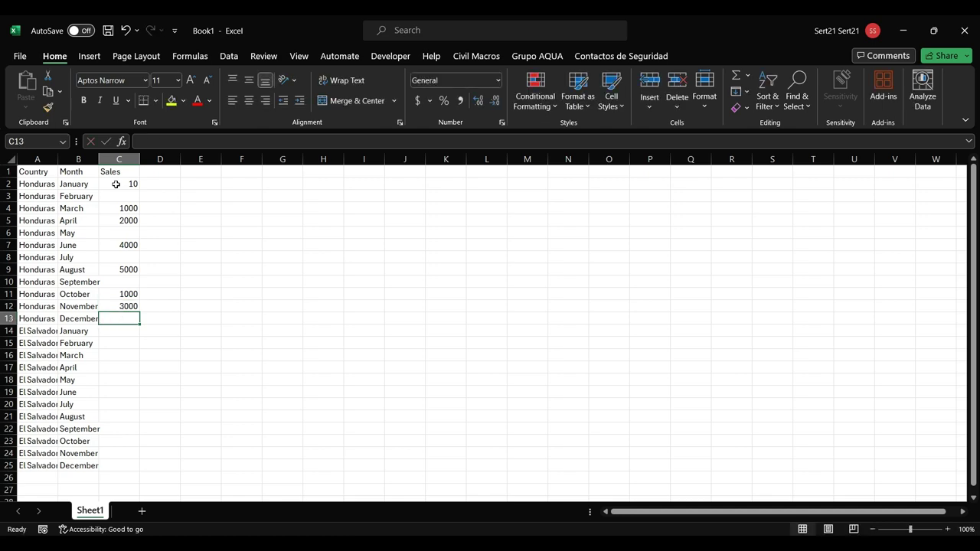
{"action": "type", "text": "5000"}
{"action": "key", "text": "Return"}
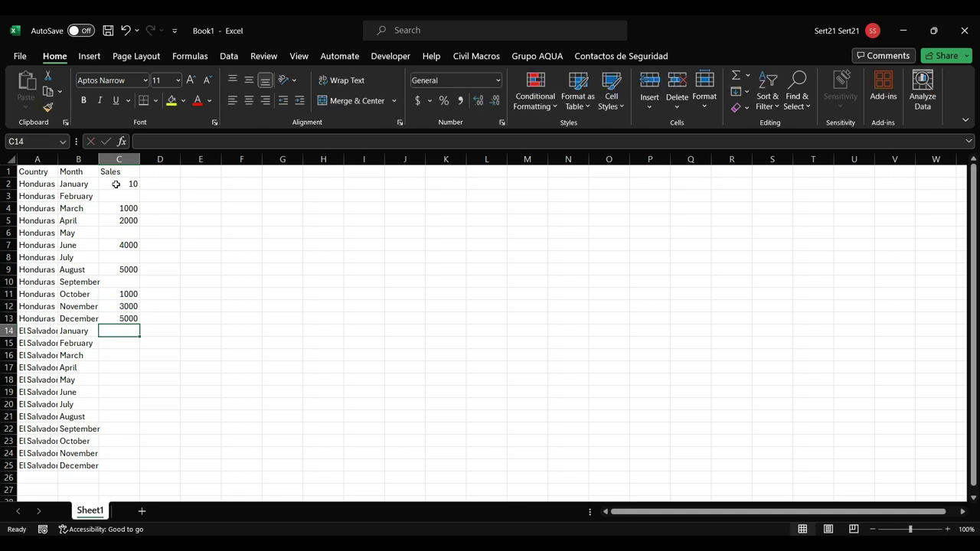
- Enter El Salvador sales of 6000 January, 5000 February, 4000 April and 300 June
{"action": "type", "text": "6"}
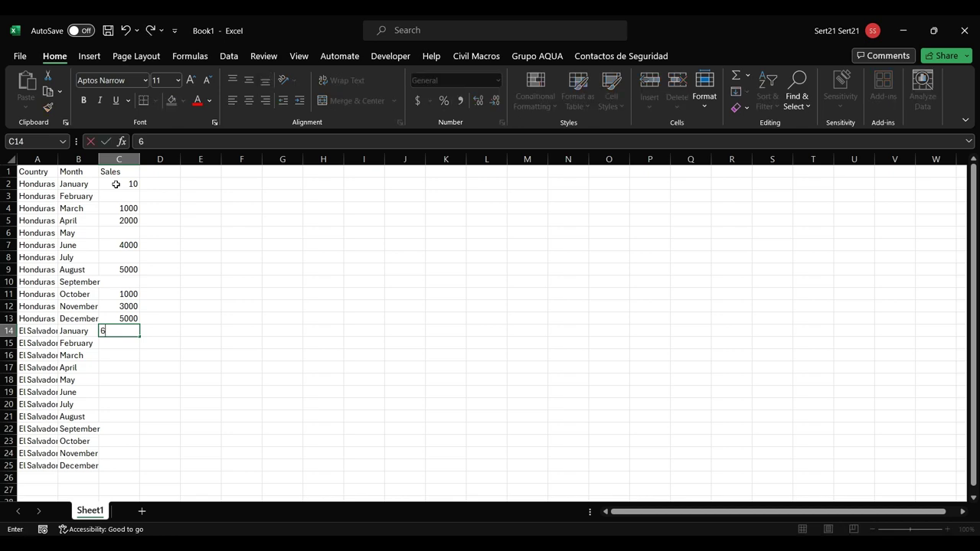
{"action": "type", "text": "000"}
{"action": "key", "text": "Return"}
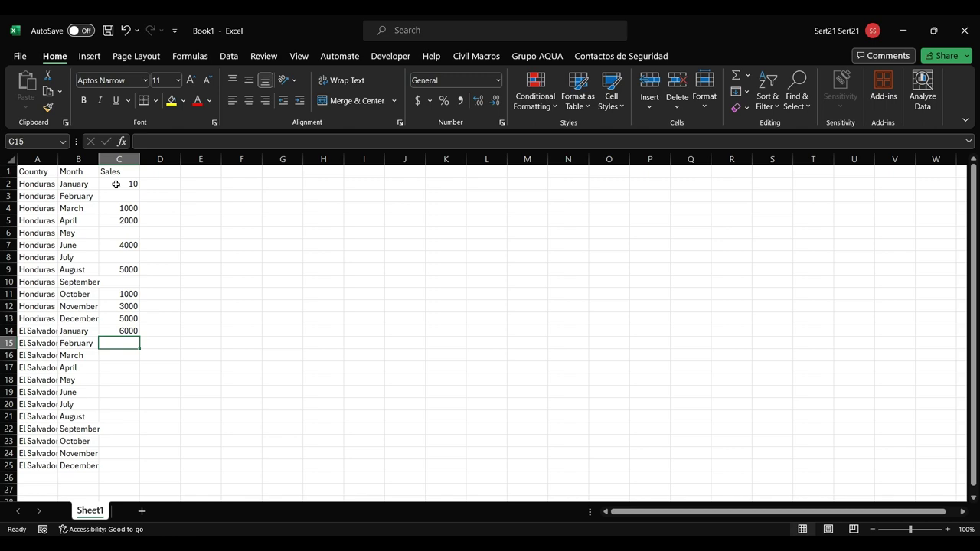
{"action": "type", "text": "5000"}
{"action": "key", "text": "Return"}
{"action": "key", "text": "Return"}
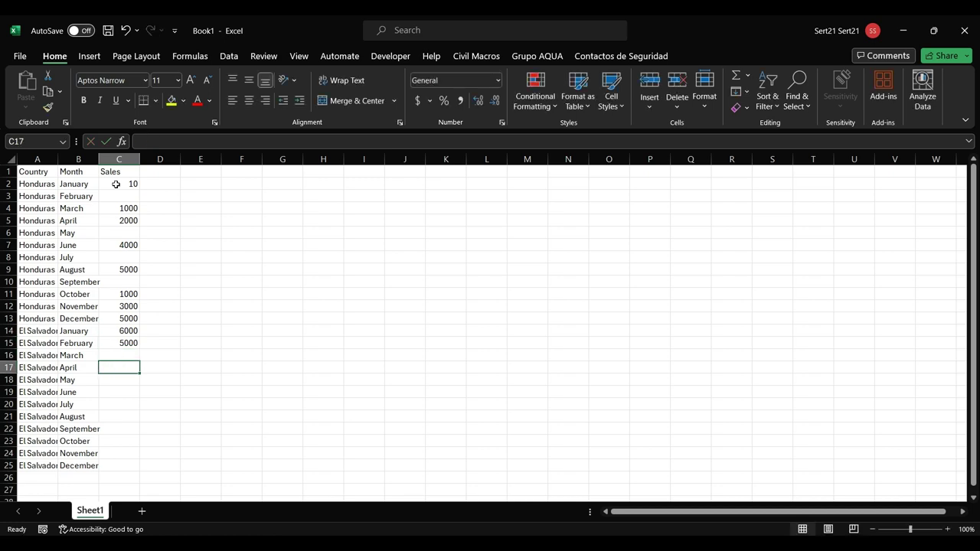
{"action": "type", "text": "4000"}
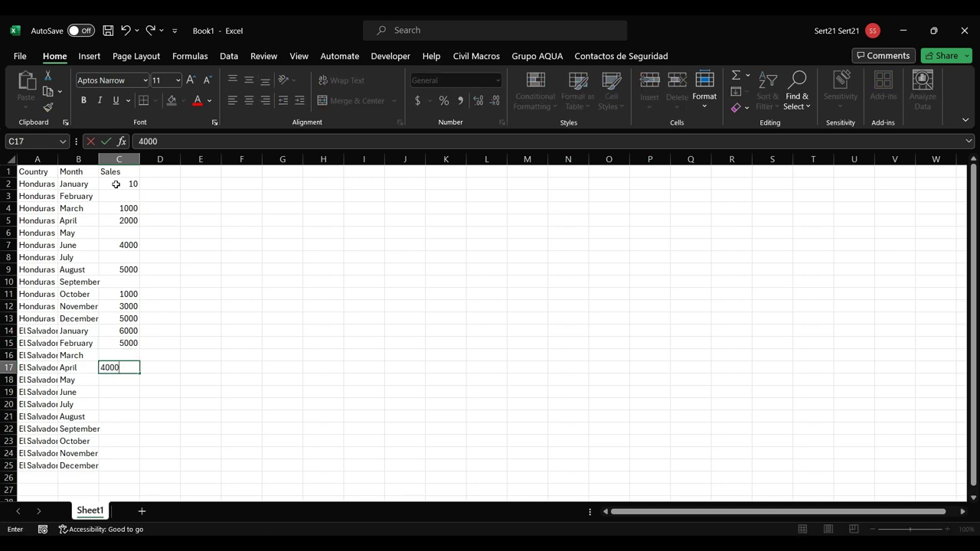
{"action": "key", "text": "Return"}
{"action": "key", "text": "Return"}
{"action": "type", "text": "300"}
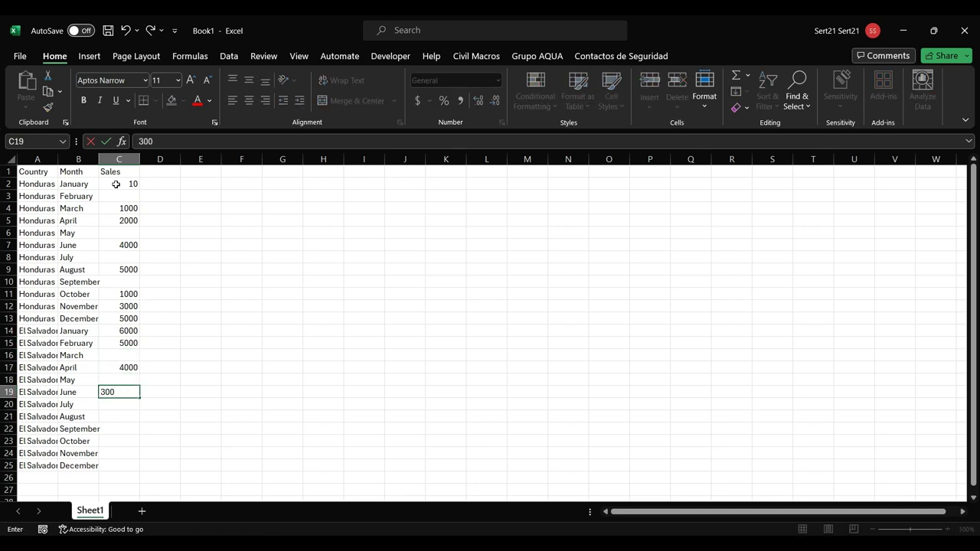
{"action": "key", "text": "Return"}
- Enter El Salvador sales of 2000 August, 3000 October, 4000 November and 5000 December
{"action": "key", "text": "Return"}
{"action": "type", "text": "20"}
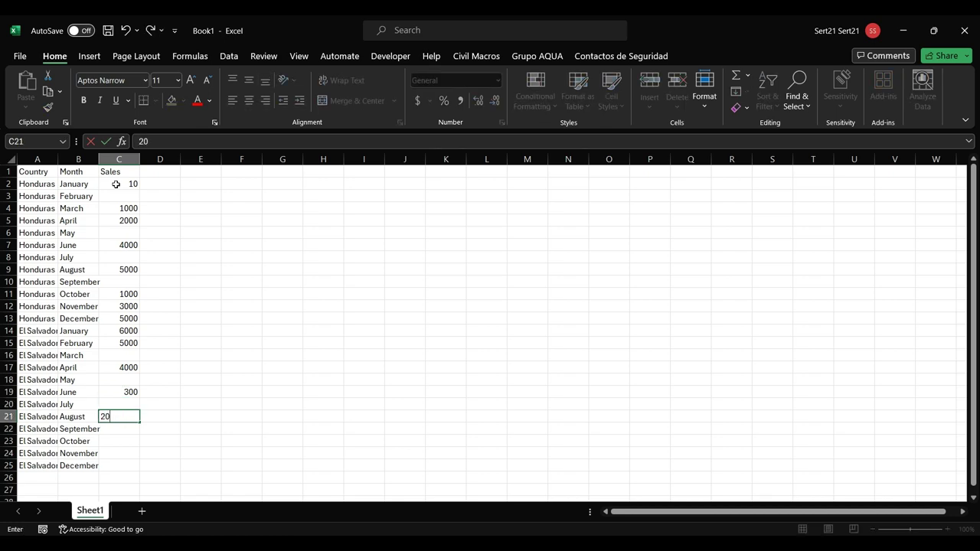
{"action": "type", "text": "000"}
{"action": "key", "text": "BackSpace"}
{"action": "key", "text": "Return"}
{"action": "key", "text": "Return"}
{"action": "type", "text": "30"}
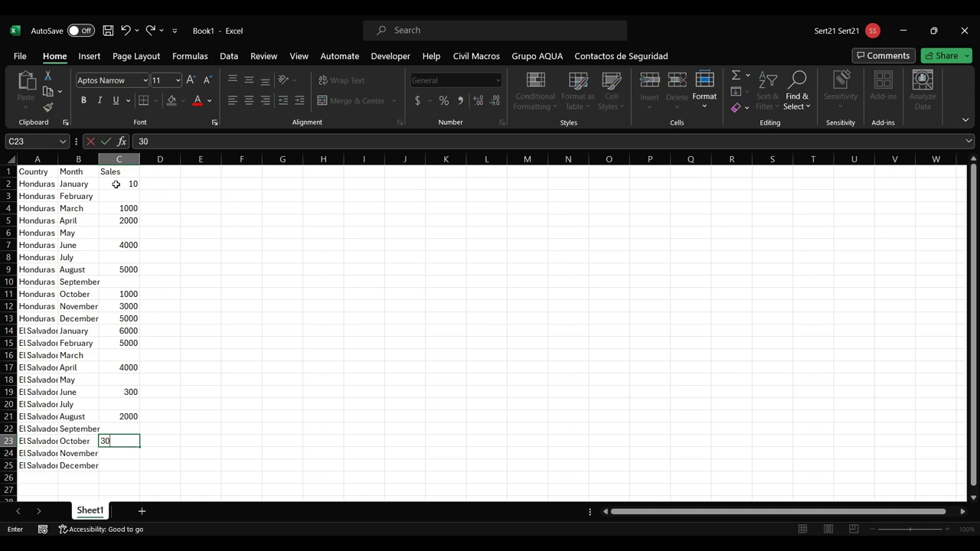
{"action": "type", "text": "00"}
{"action": "key", "text": "Return"}
{"action": "key", "text": "Return"}
{"action": "key", "text": "Up"}
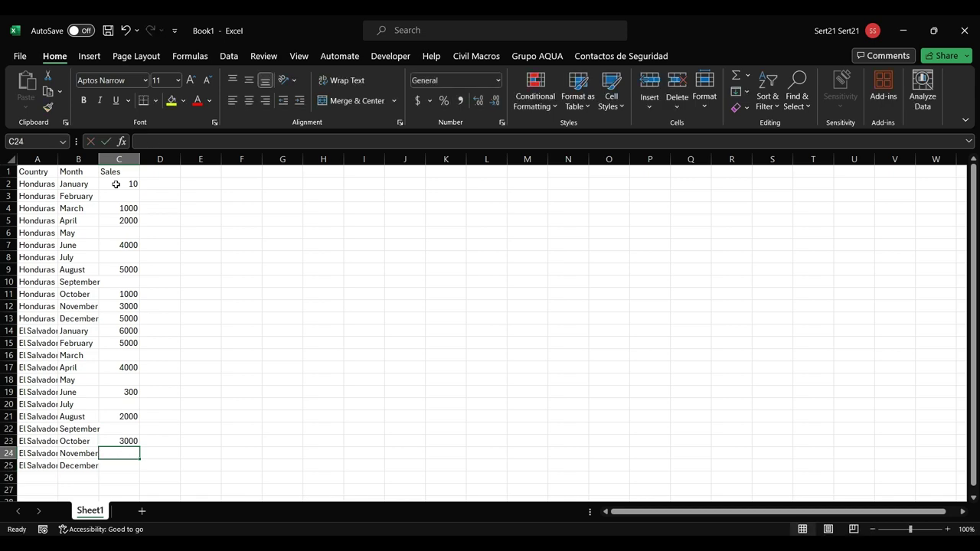
{"action": "type", "text": "4000"}
{"action": "key", "text": "Return"}
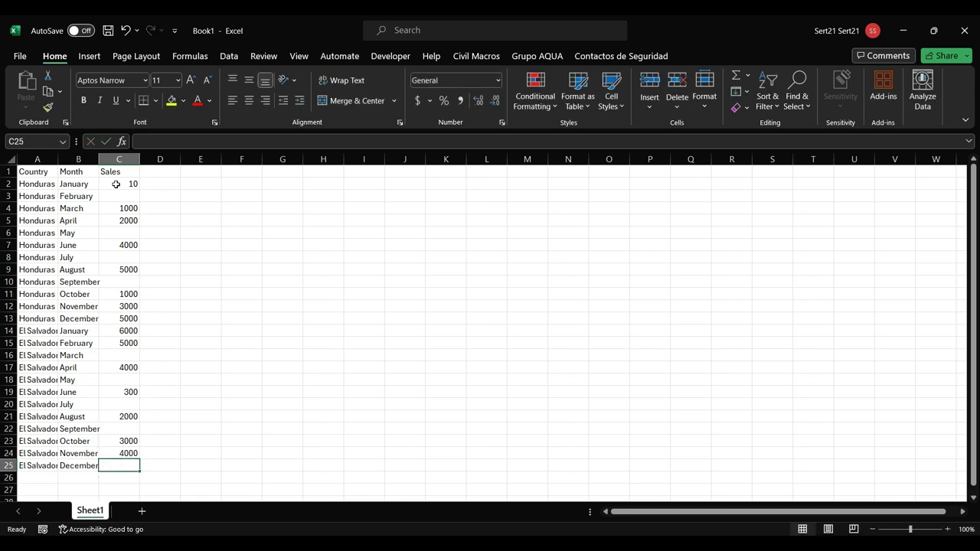
{"action": "type", "text": "5000"}
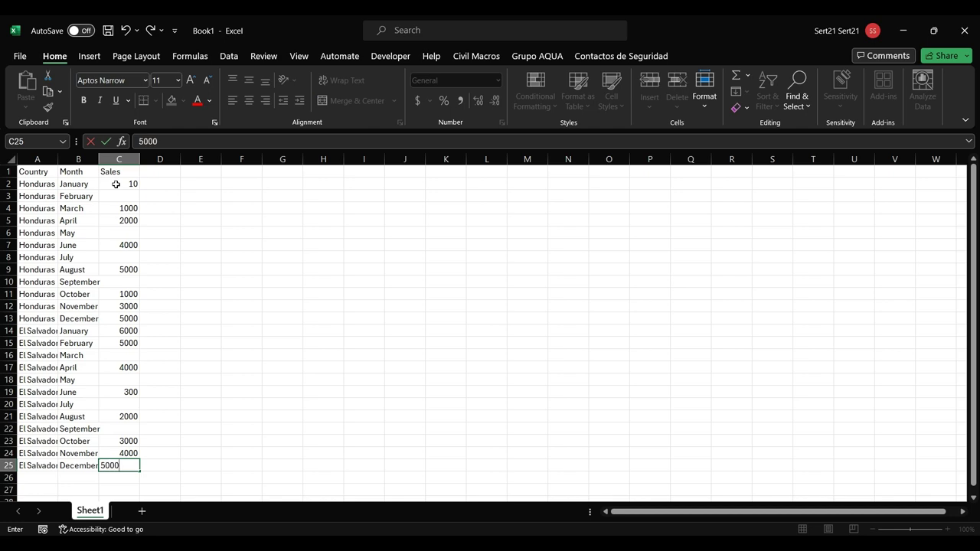
{"action": "key", "text": "Return"}
{"action": "key", "text": "Up"}
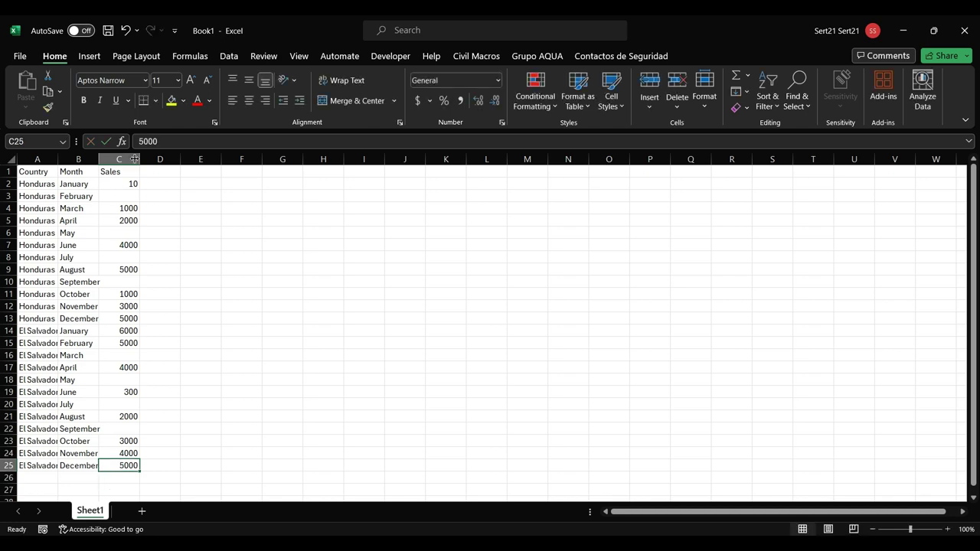
- Insert a PivotTable of A1:C25 on a new sheet, Month as columns, Country as filter
{"action": "left_click", "coordinate": [89, 56]}
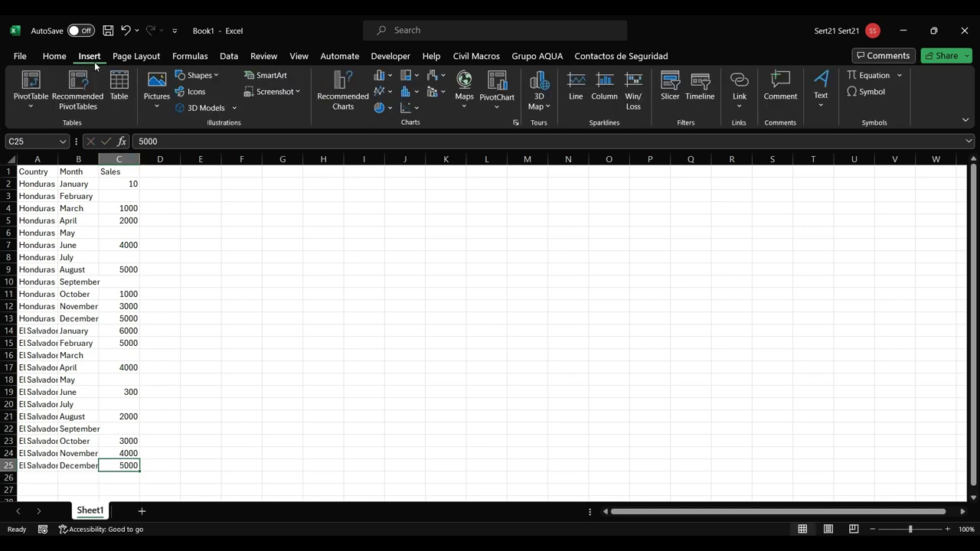
{"action": "left_click", "coordinate": [43, 120]}
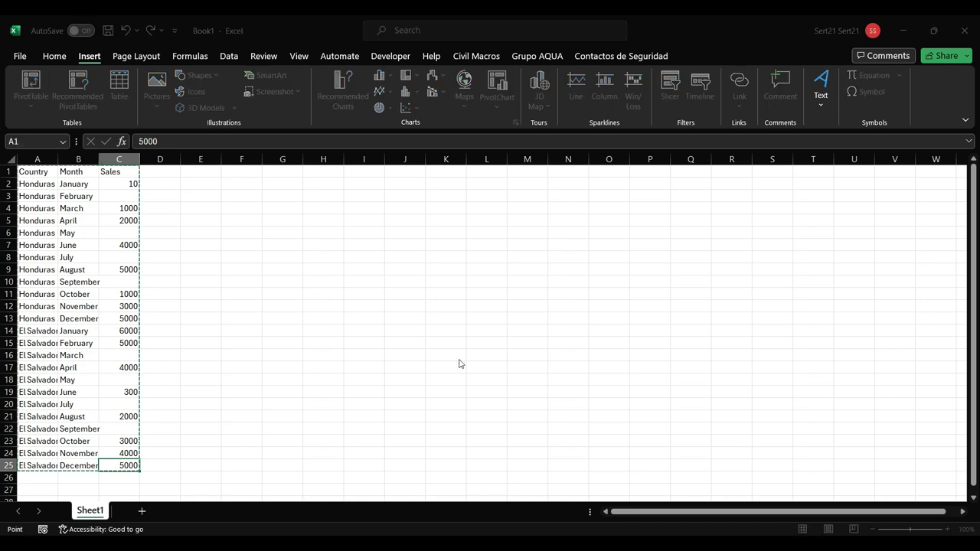
{"action": "left_click", "coordinate": [559, 385]}
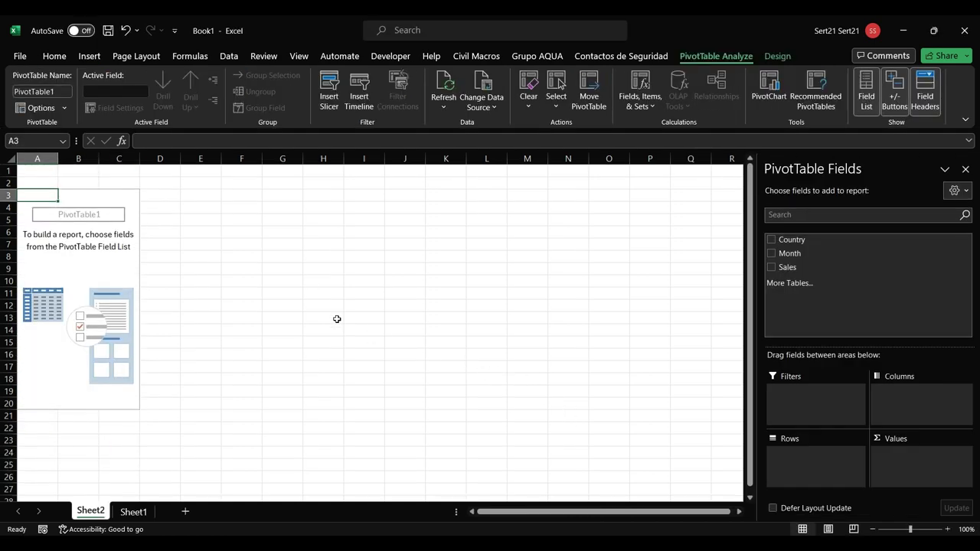
{"action": "left_click_drag", "start_coordinate": [793, 253], "coordinate": [900, 406]}
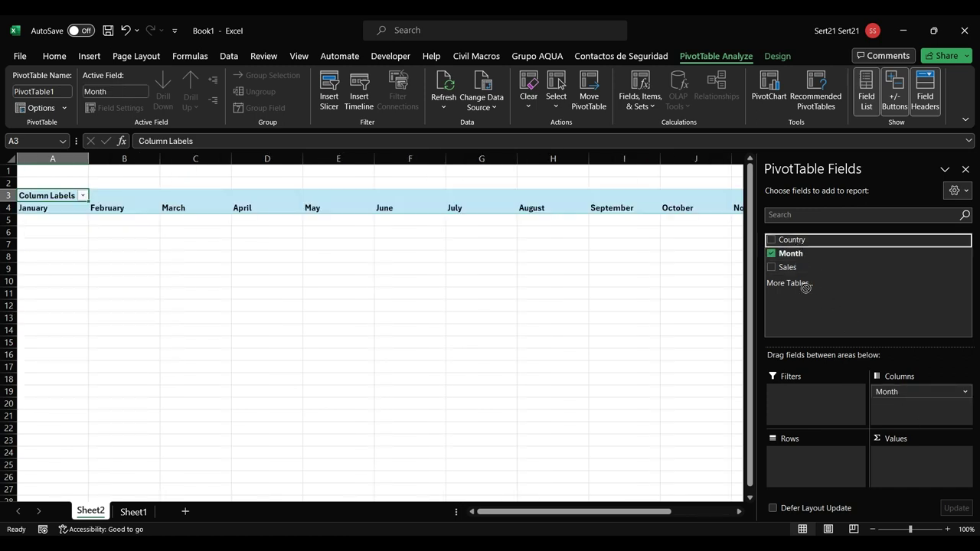
{"action": "left_click_drag", "start_coordinate": [793, 240], "coordinate": [807, 411]}
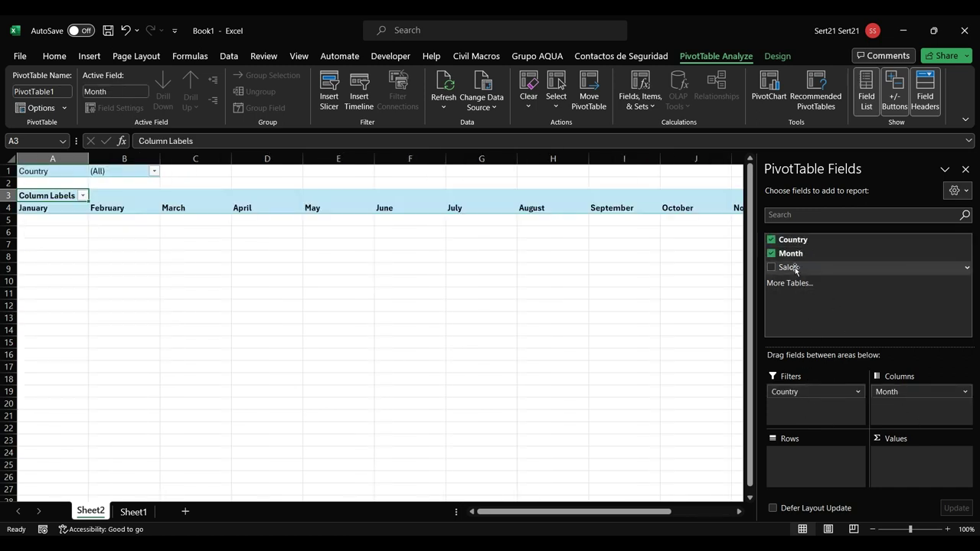
{"action": "left_click_drag", "start_coordinate": [793, 267], "coordinate": [903, 452]}
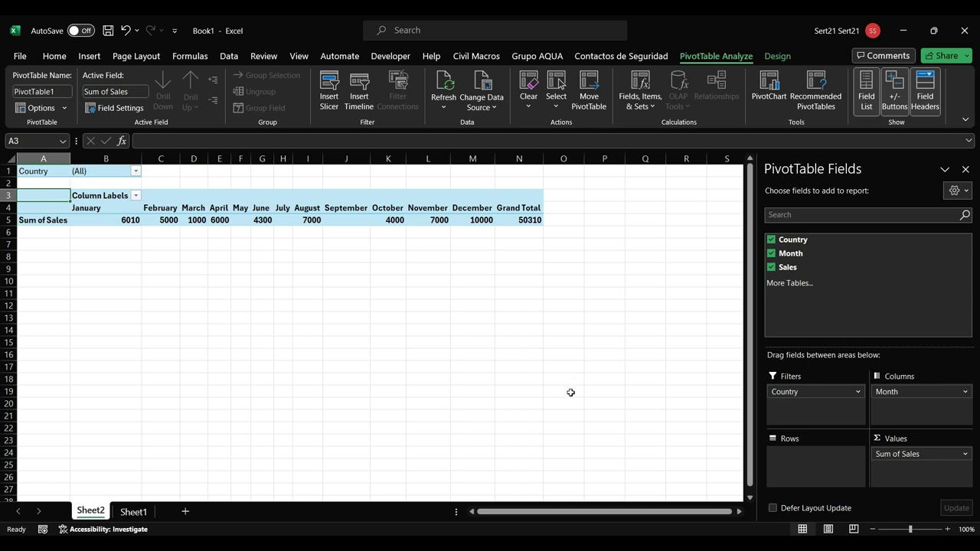
- Set the PivotTable option for empty cells to show 0
{"action": "left_click", "coordinate": [349, 220]}
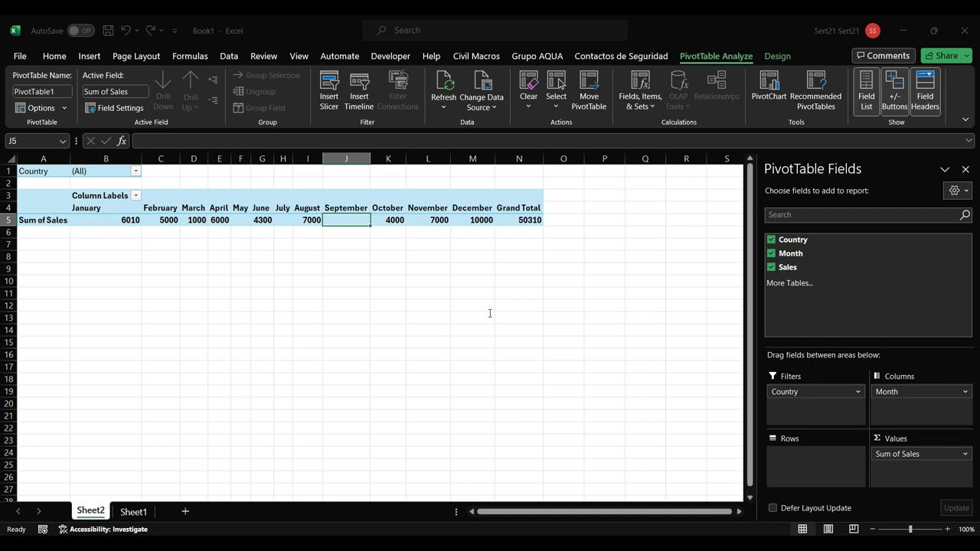
{"action": "left_click", "coordinate": [551, 437]}
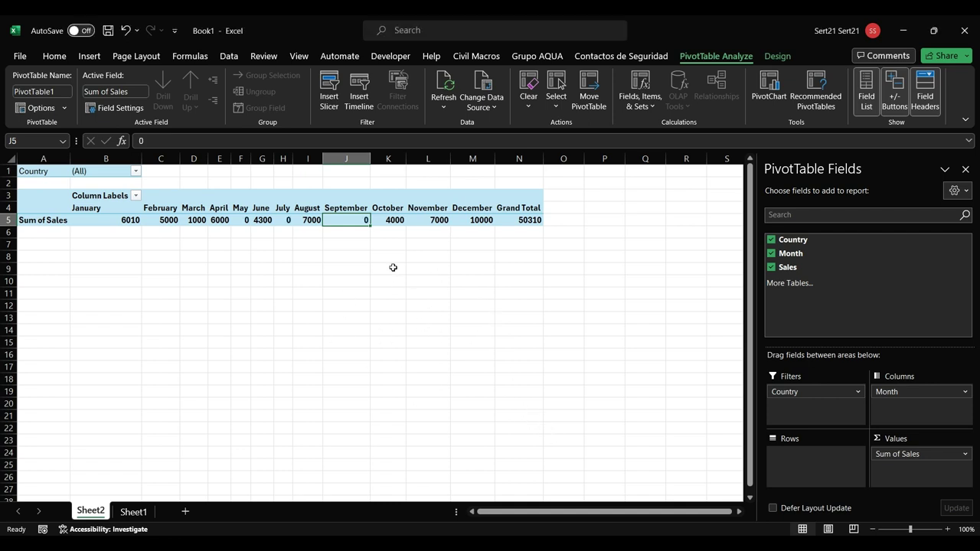